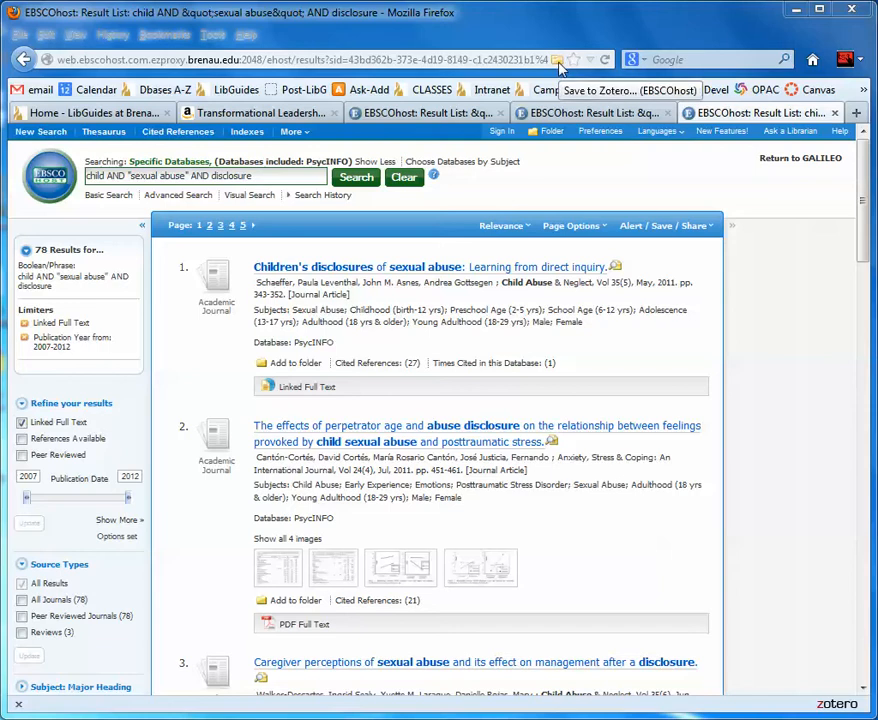
# Save only the article on perpetrator age and abuse disclosure from the search results to Zotero, and expand its library entry.
pyautogui.click(557, 60)
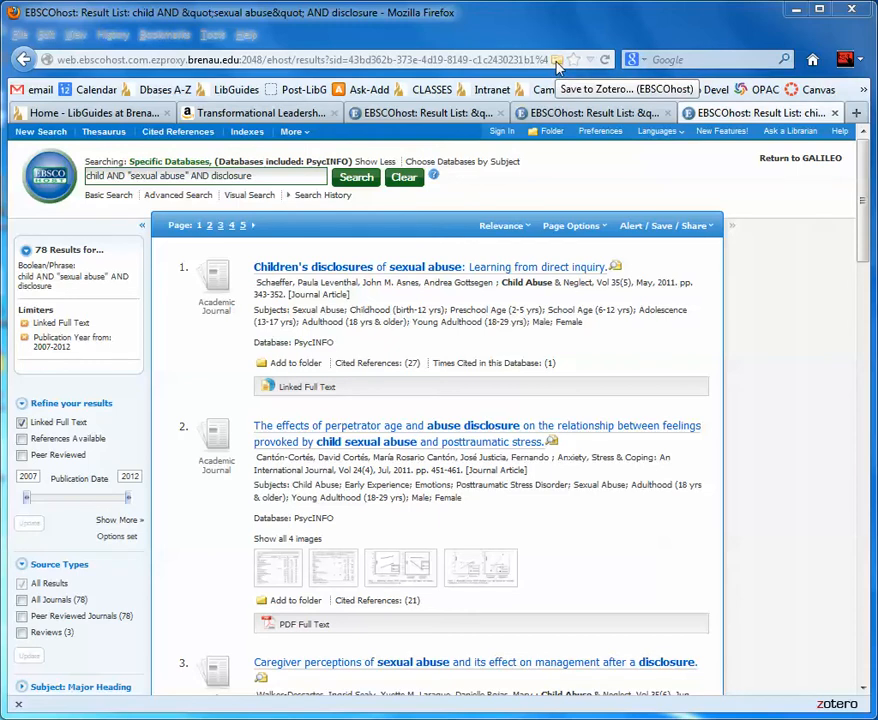
pyautogui.click(556, 62)
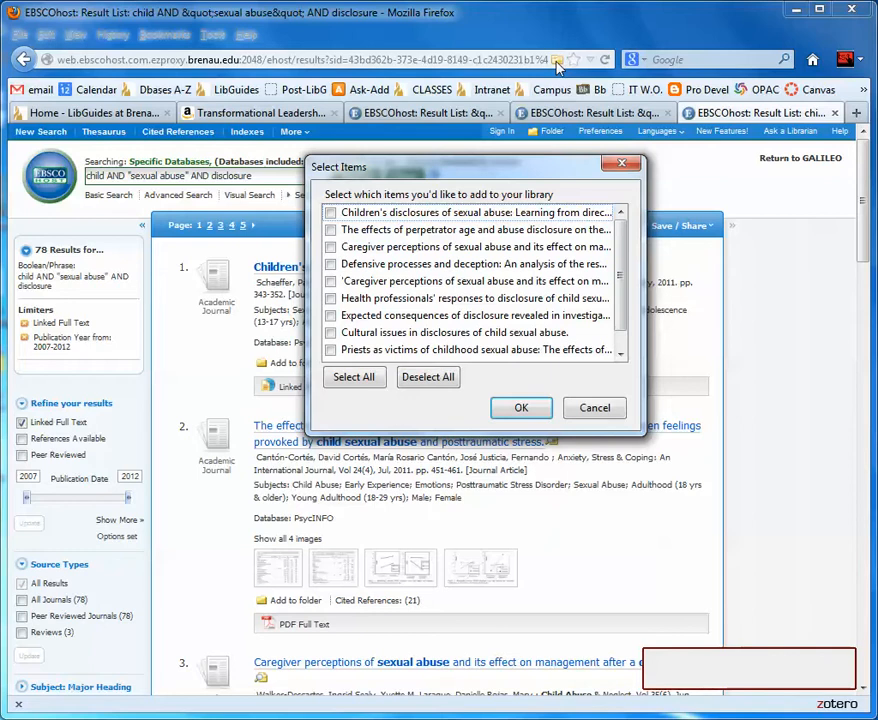
pyautogui.click(331, 214)
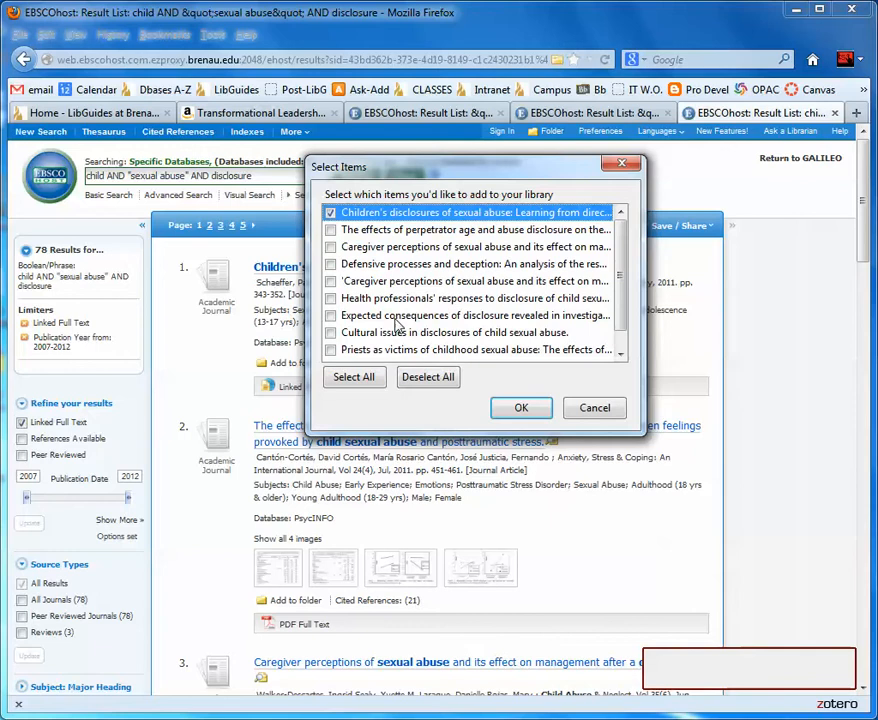
pyautogui.click(331, 230)
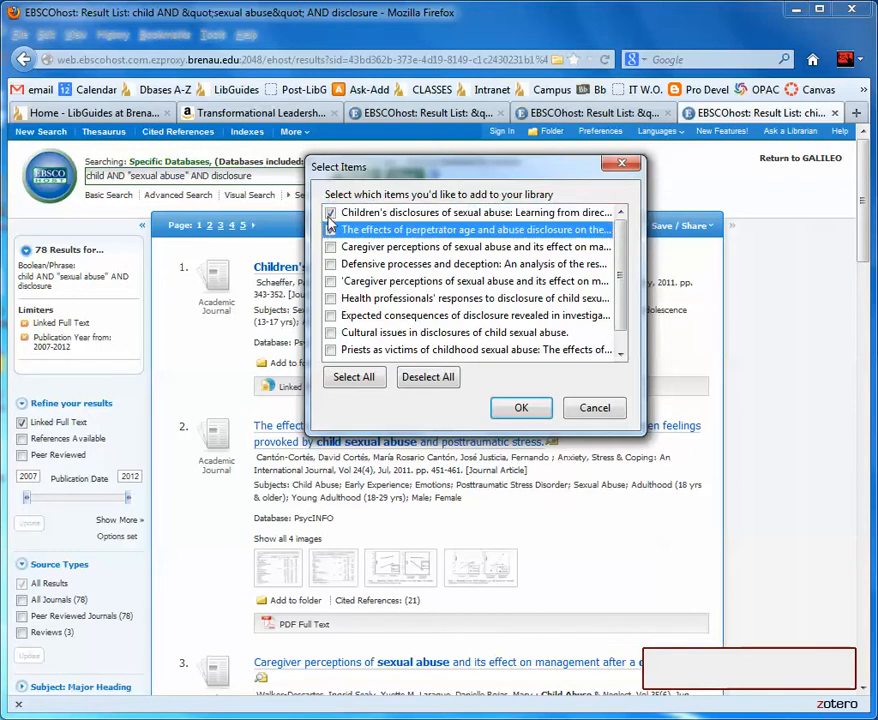
pyautogui.click(331, 214)
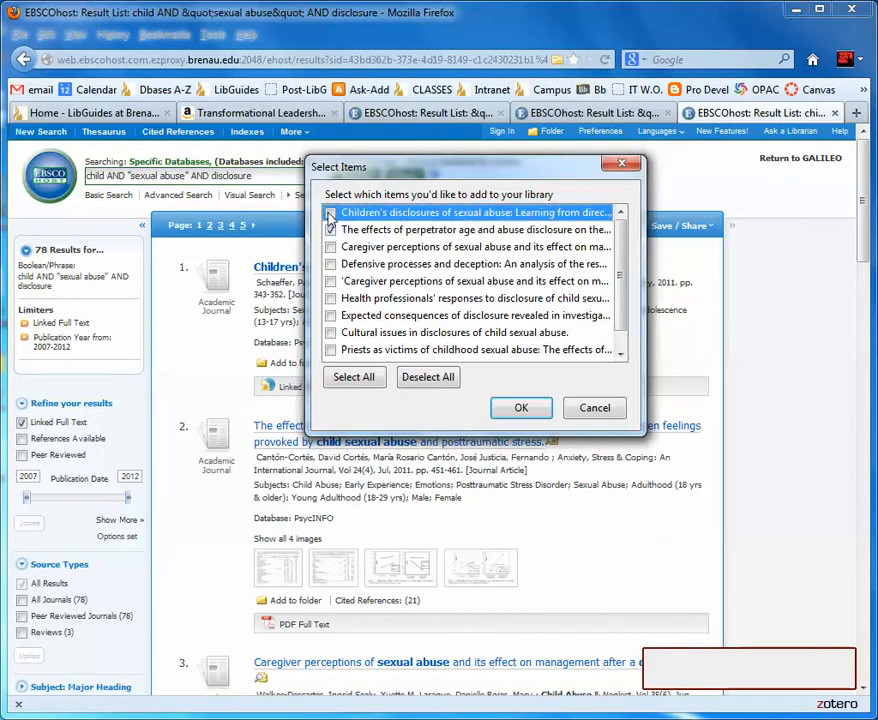
pyautogui.click(520, 410)
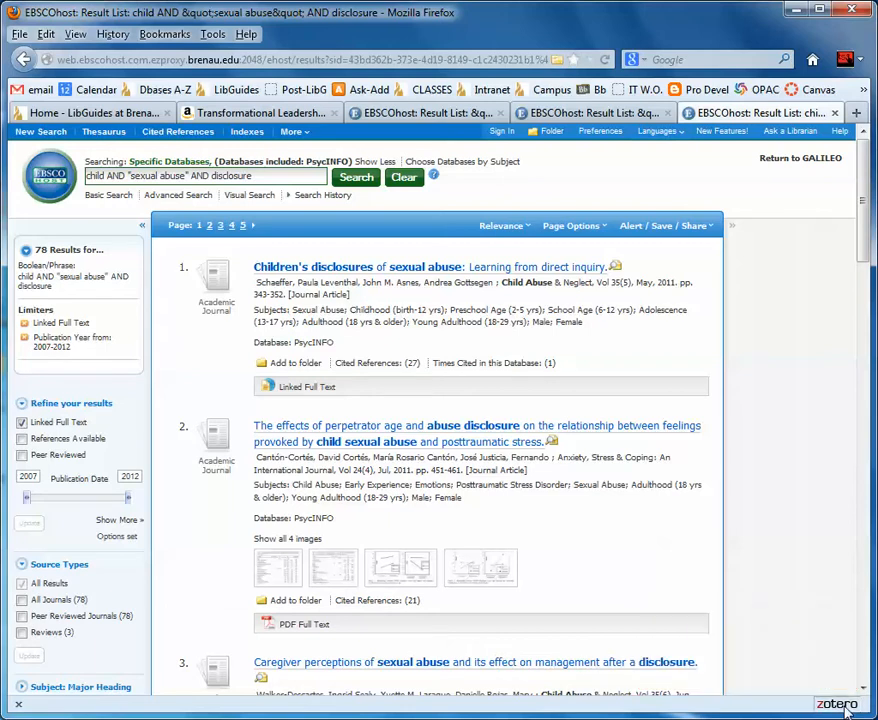
pyautogui.click(838, 705)
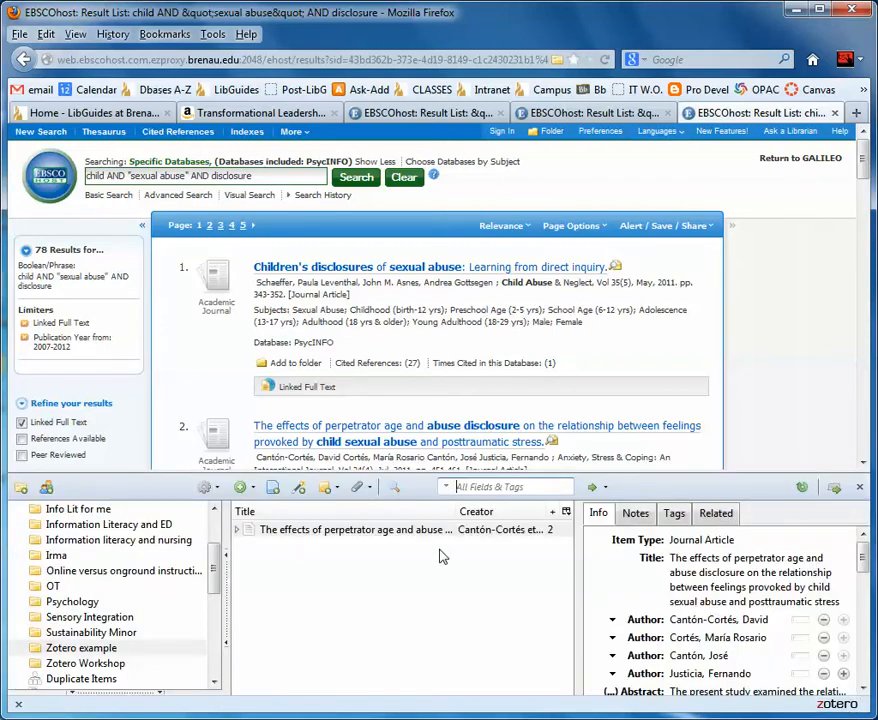
pyautogui.click(238, 531)
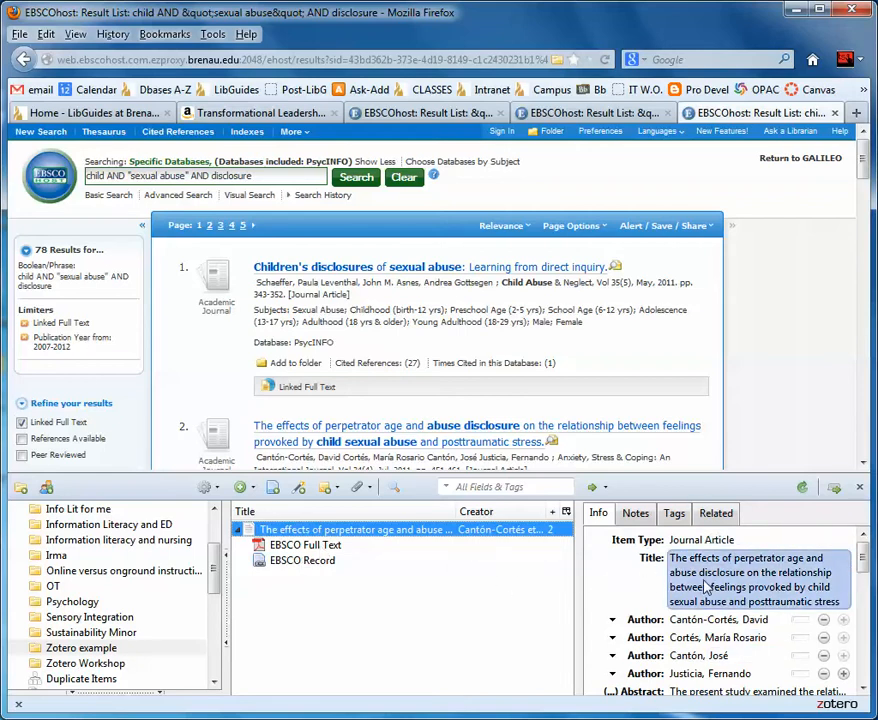
# From the "sensory integration" results, save the "Occupational therapy using sensory integration" article to Zotero and expand its library entry.
pyautogui.click(565, 115)
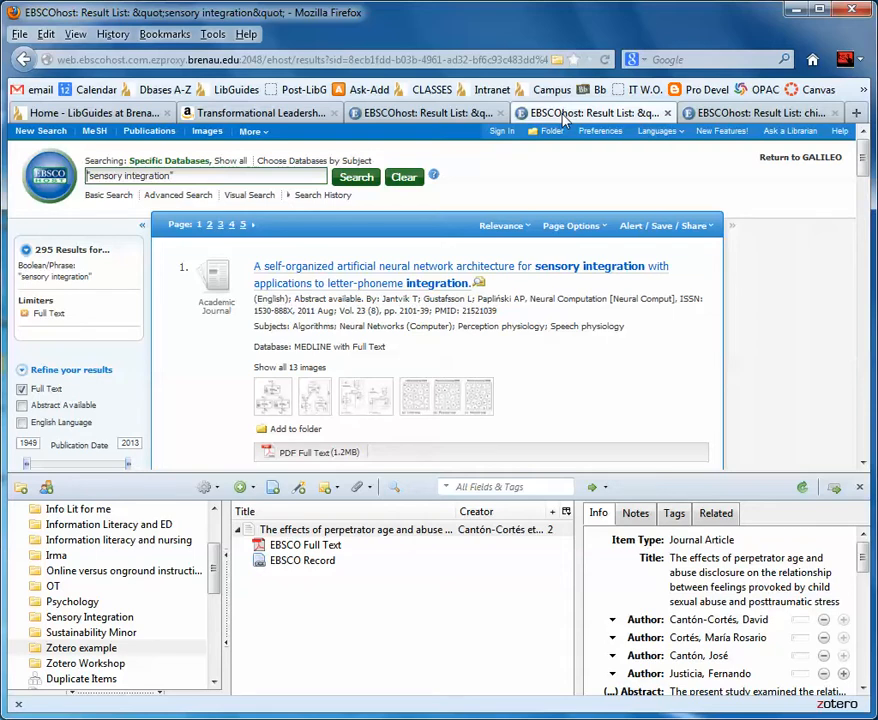
pyautogui.click(556, 60)
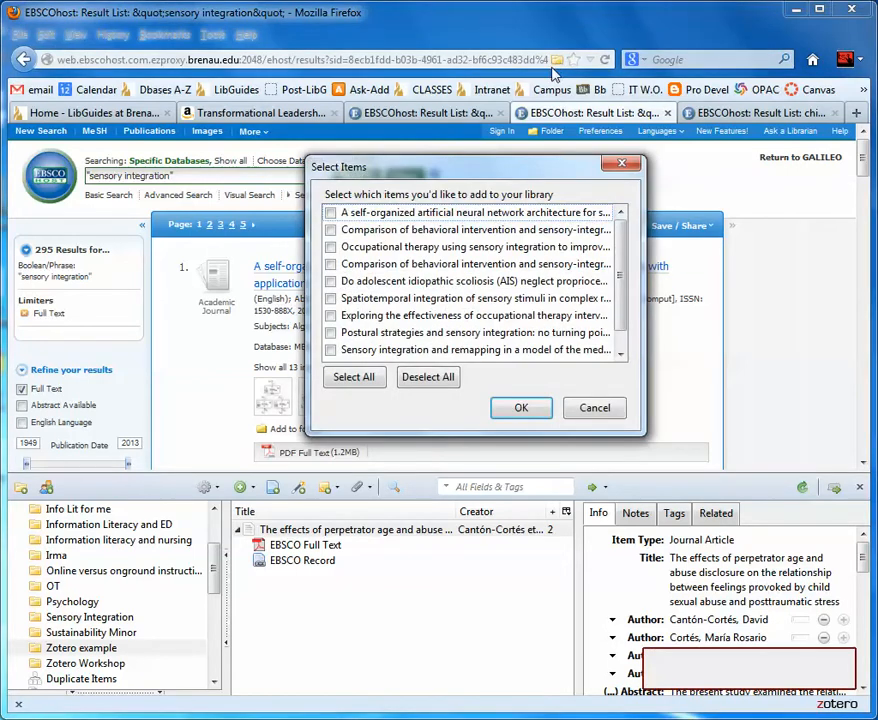
pyautogui.click(331, 248)
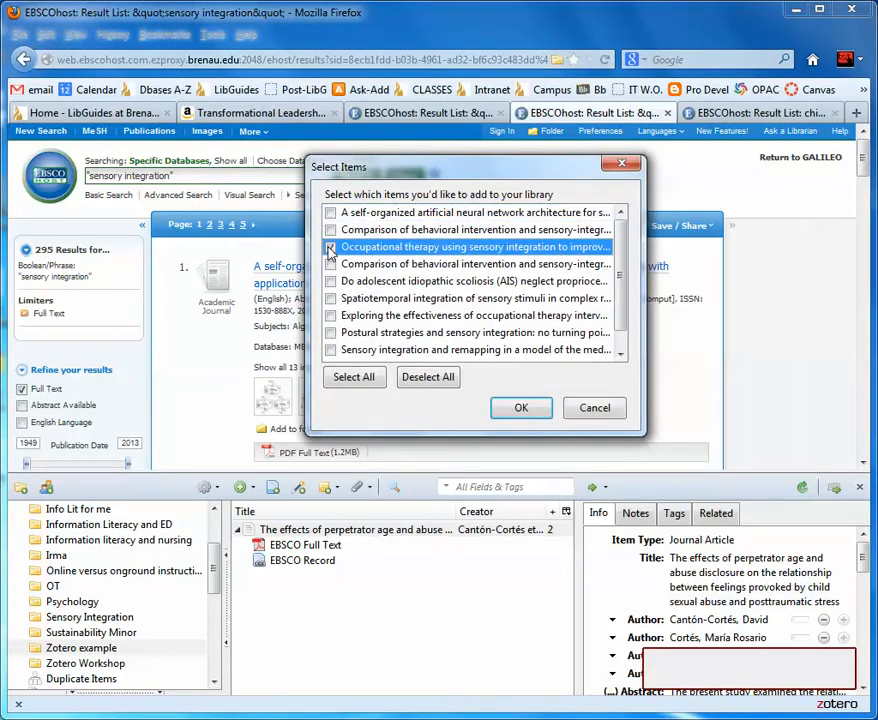
pyautogui.click(520, 415)
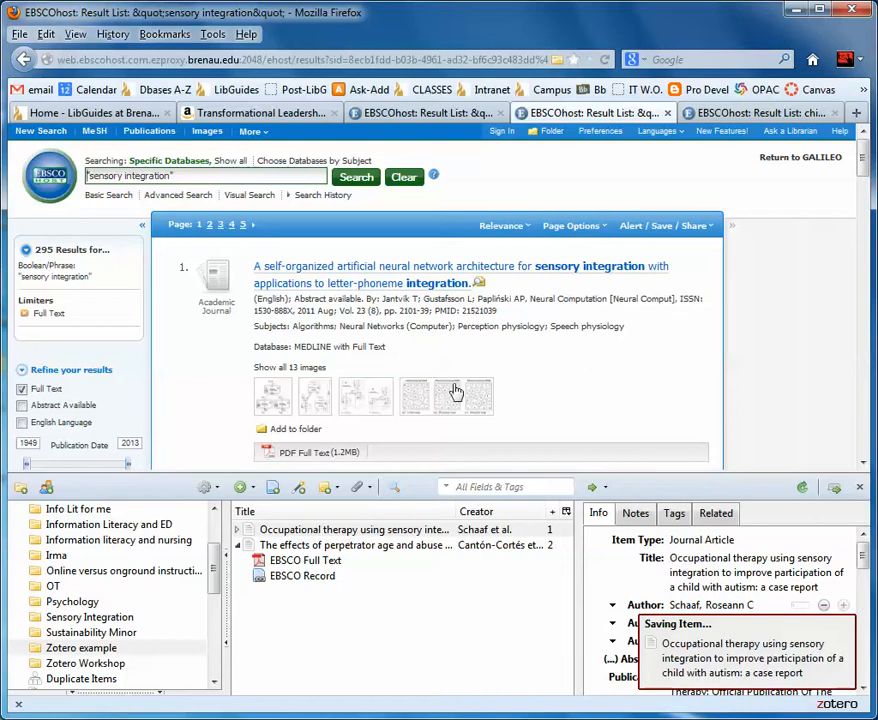
pyautogui.click(238, 531)
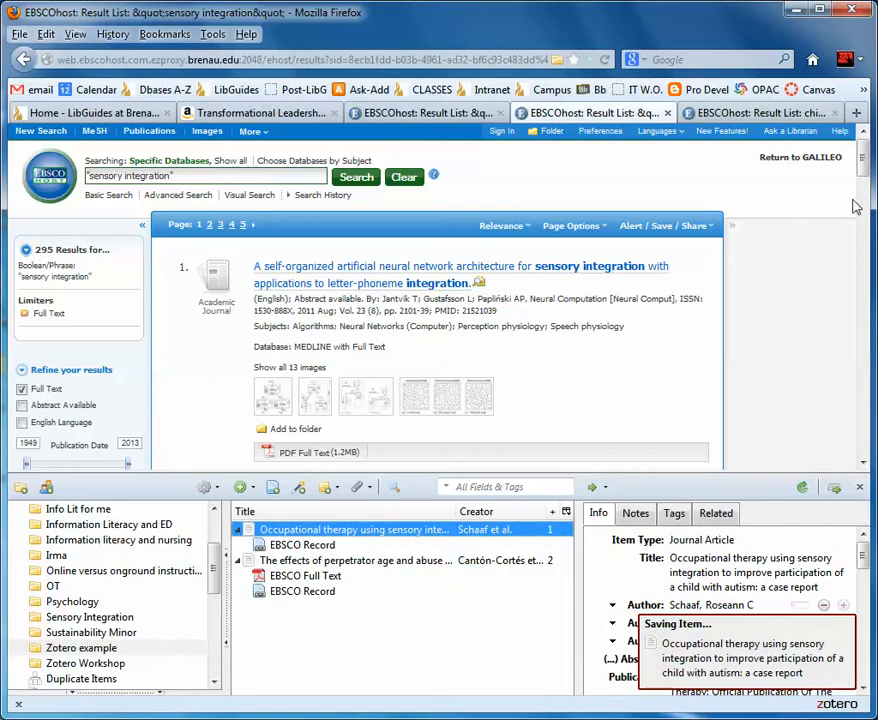
# Open the PDF full text of the occupational therapy case report through result 3's linked full text.
pyautogui.moveTo(866, 177); pyautogui.dragTo(875, 243)
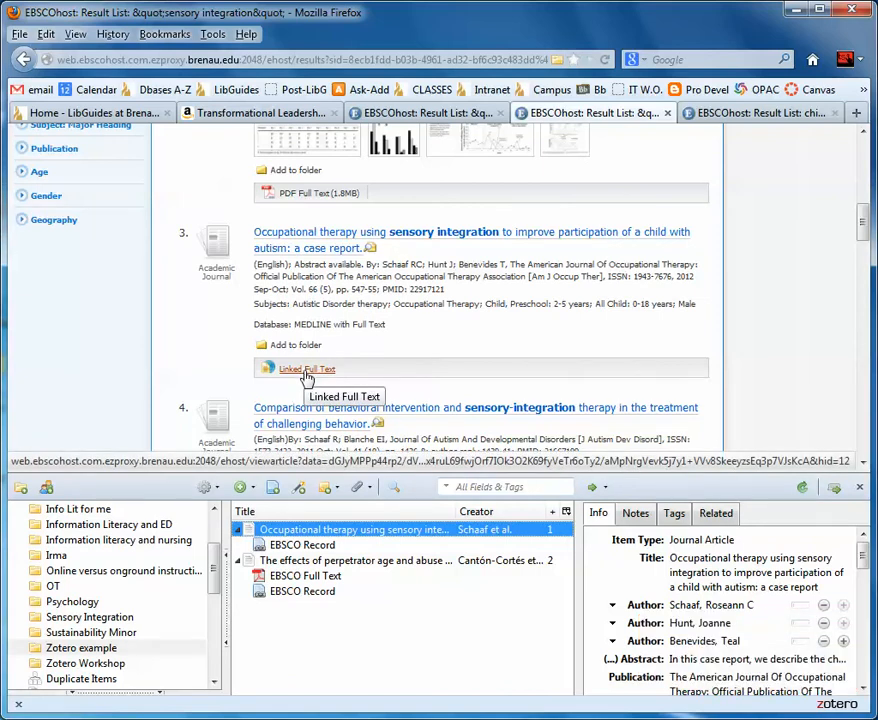
pyautogui.click(307, 370)
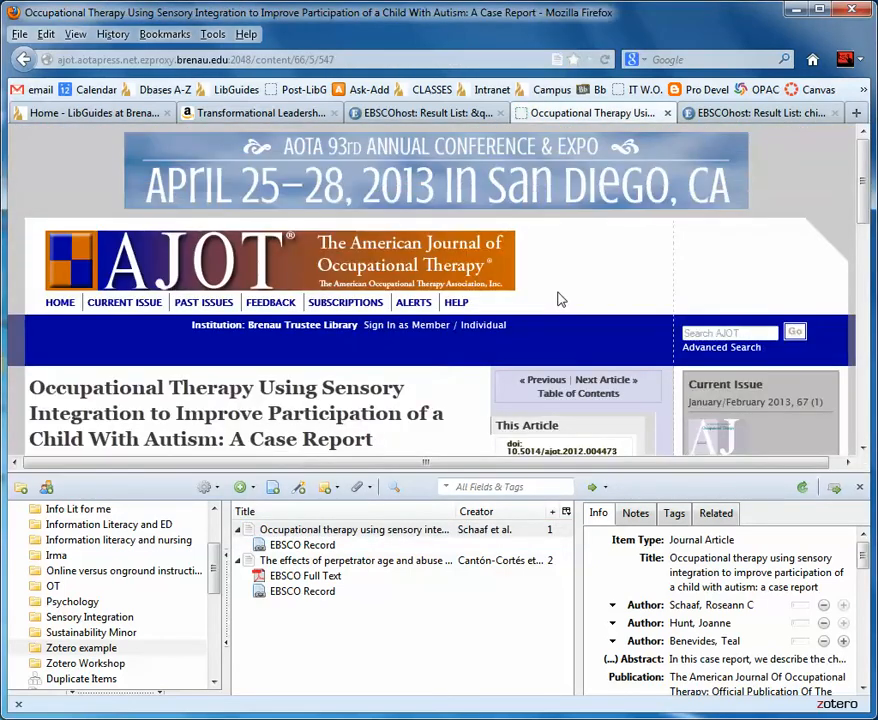
pyautogui.scroll(-1, 560, 299)
pyautogui.scroll(-3, 455, 337)
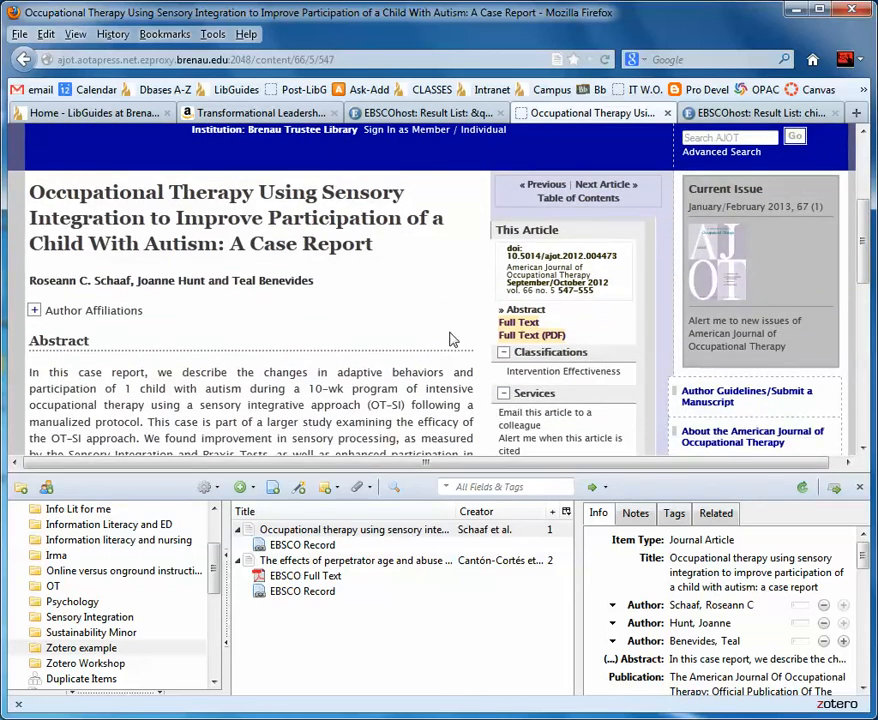
pyautogui.scroll(-2, 388, 363)
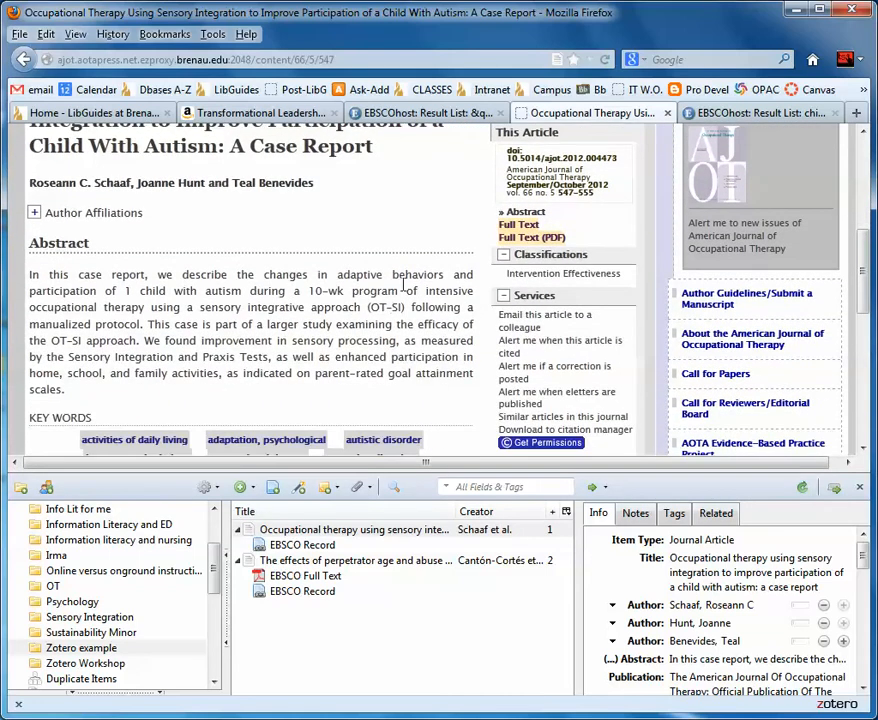
pyautogui.click(514, 239)
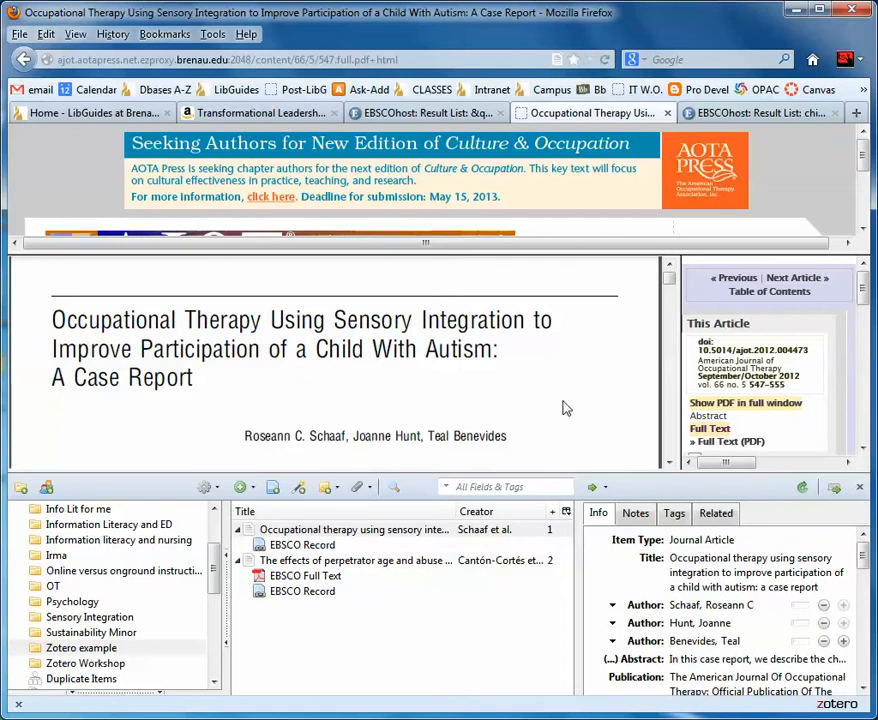
# Attach a snapshot of the current PDF page to the occupational therapy article's Zotero entry.
pyautogui.click(280, 533)
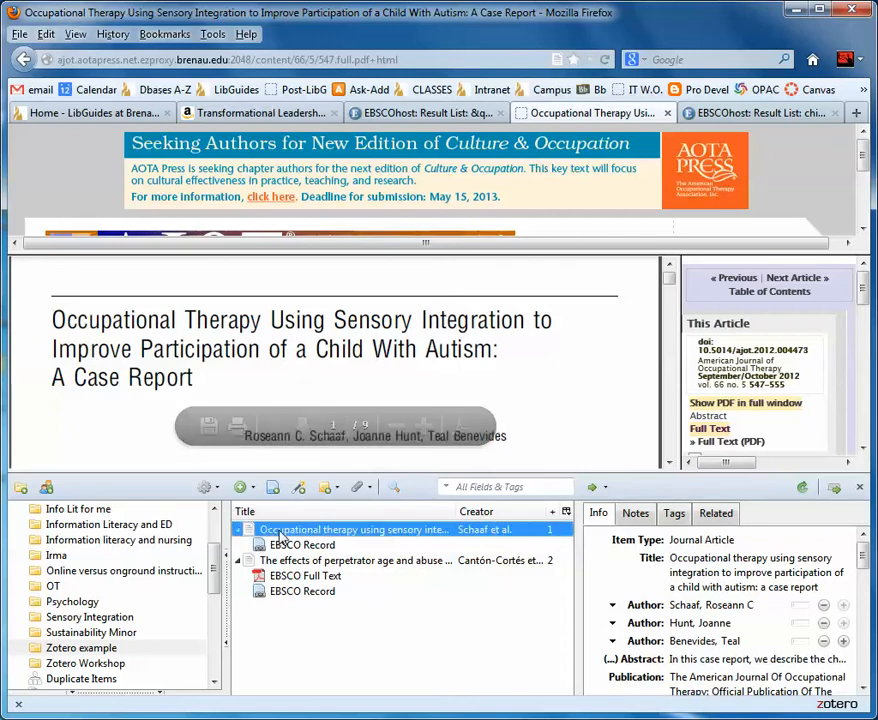
pyautogui.click(369, 489)
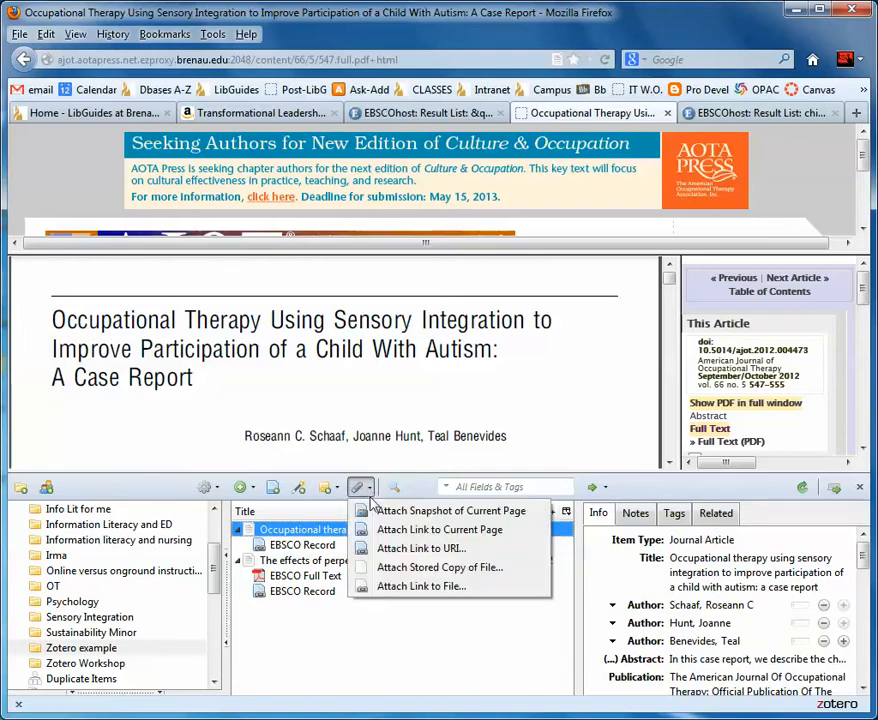
pyautogui.click(395, 517)
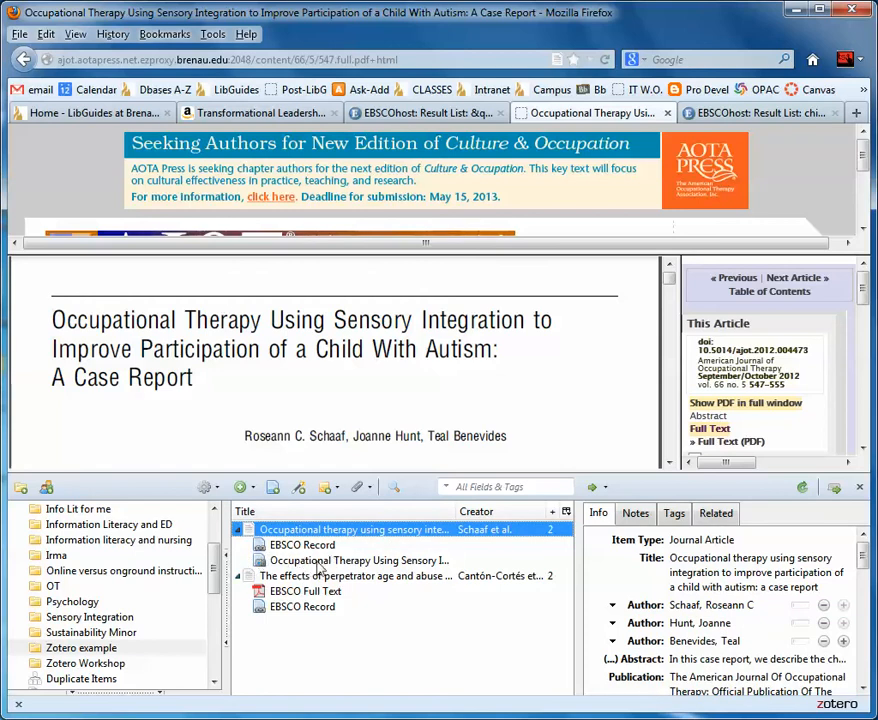
pyautogui.click(367, 490)
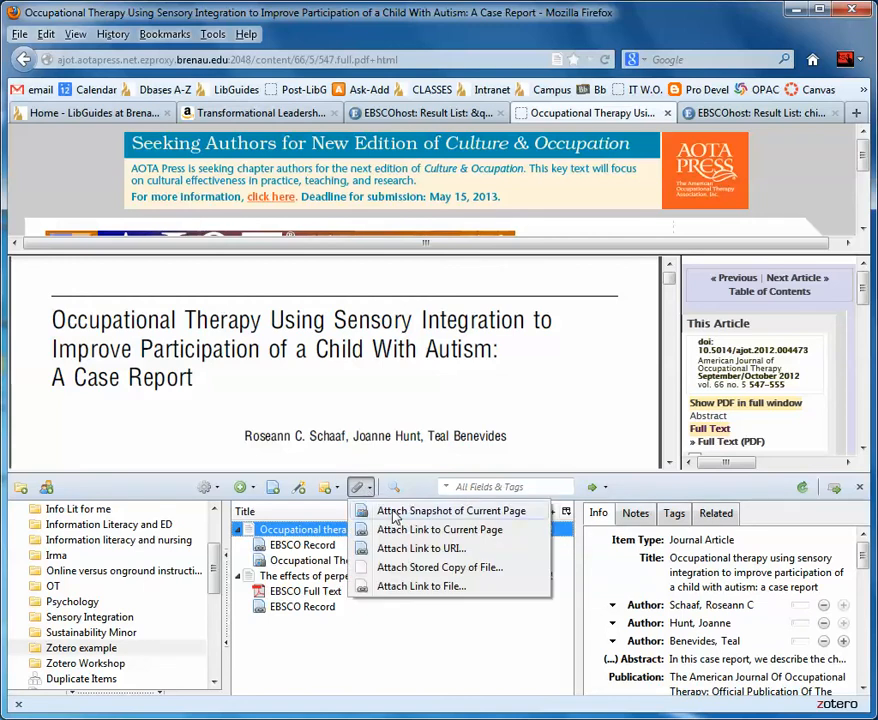
pyautogui.click(312, 532)
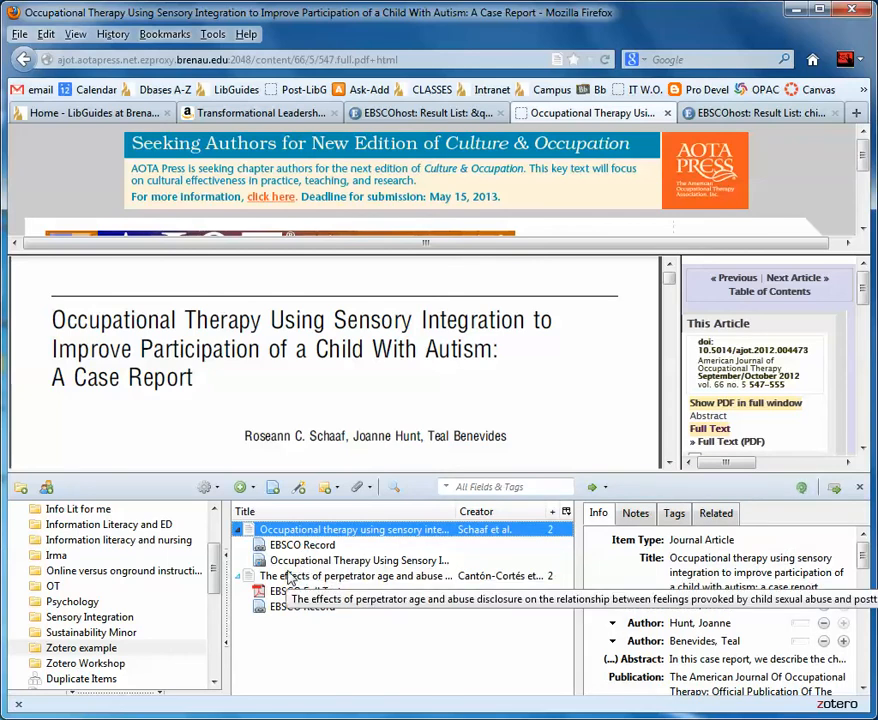
# Export the "Comparison of ACCP and AAOS guidelines" record from the pulmonary embolism results to Zotero in RIS format, and expand its entry.
pyautogui.click(450, 115)
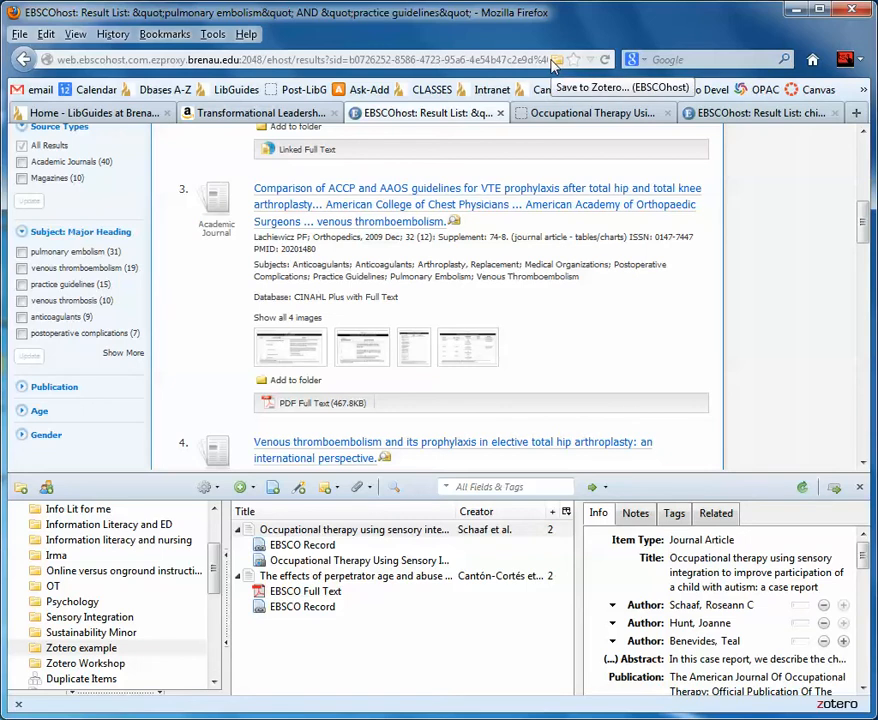
pyautogui.click(560, 192)
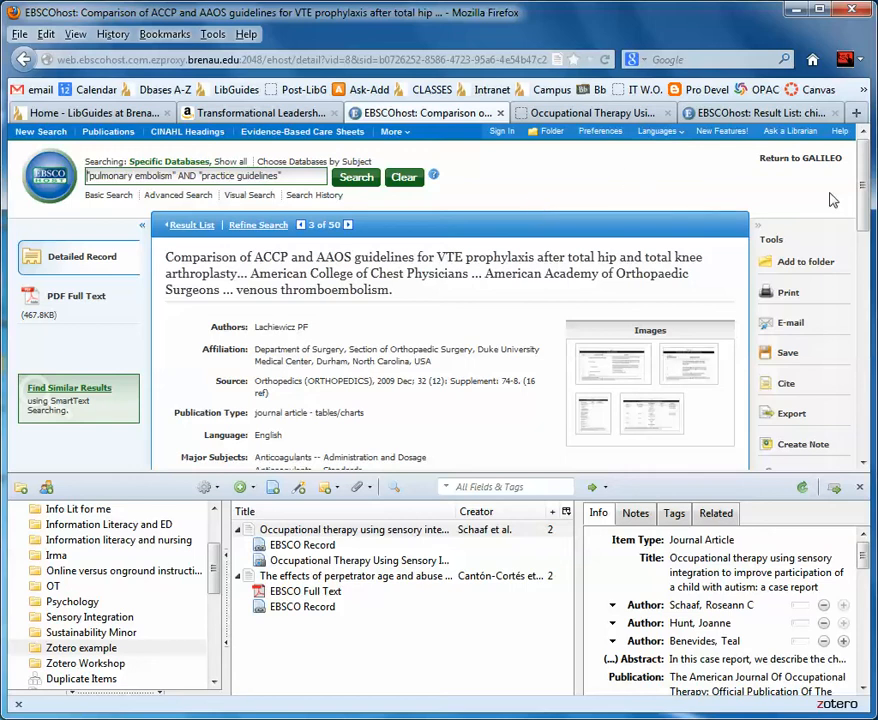
pyautogui.click(790, 415)
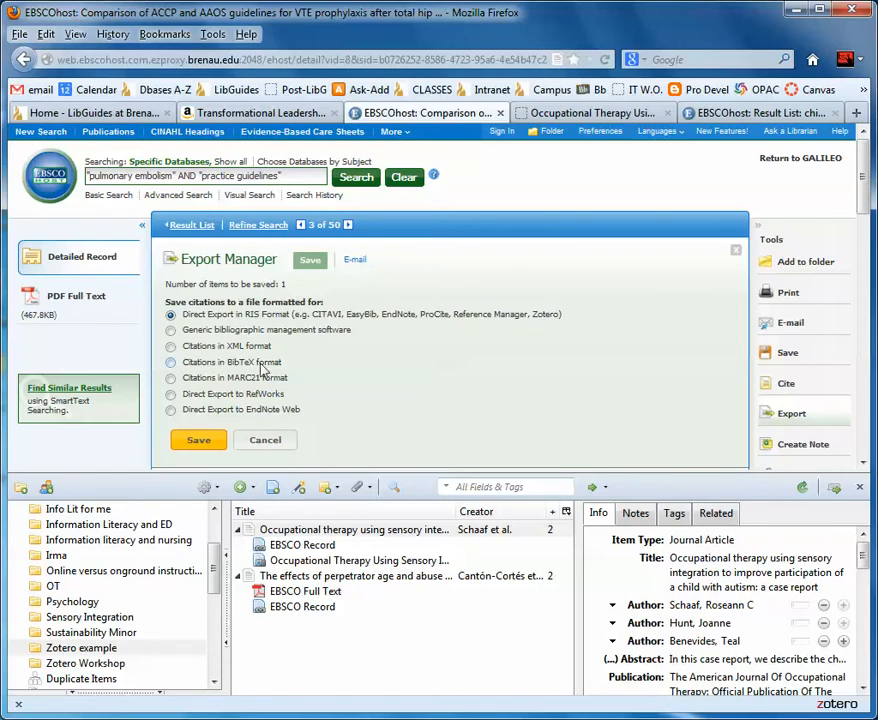
pyautogui.click(200, 441)
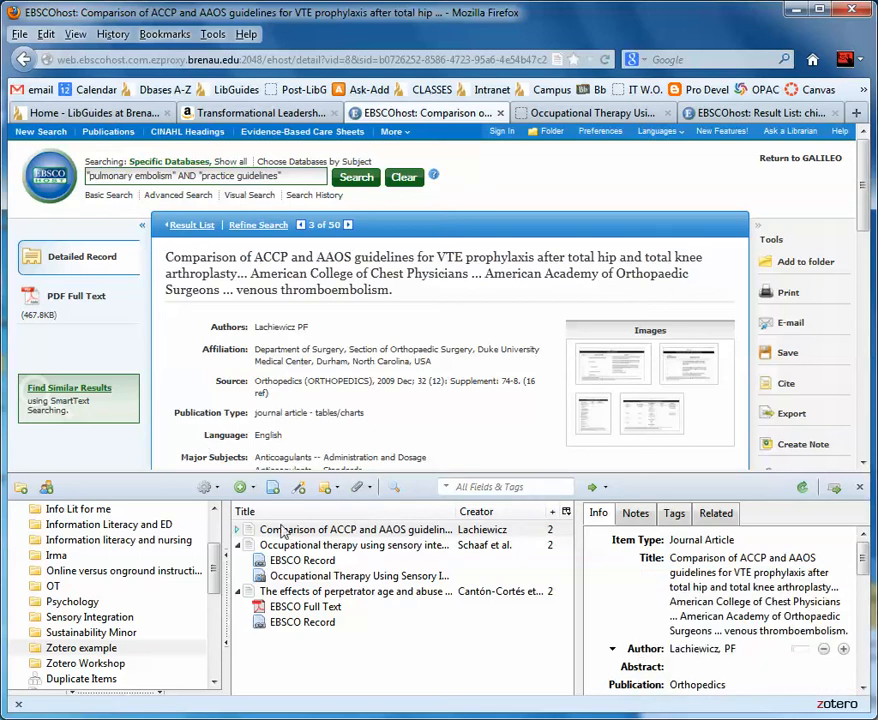
pyautogui.click(238, 532)
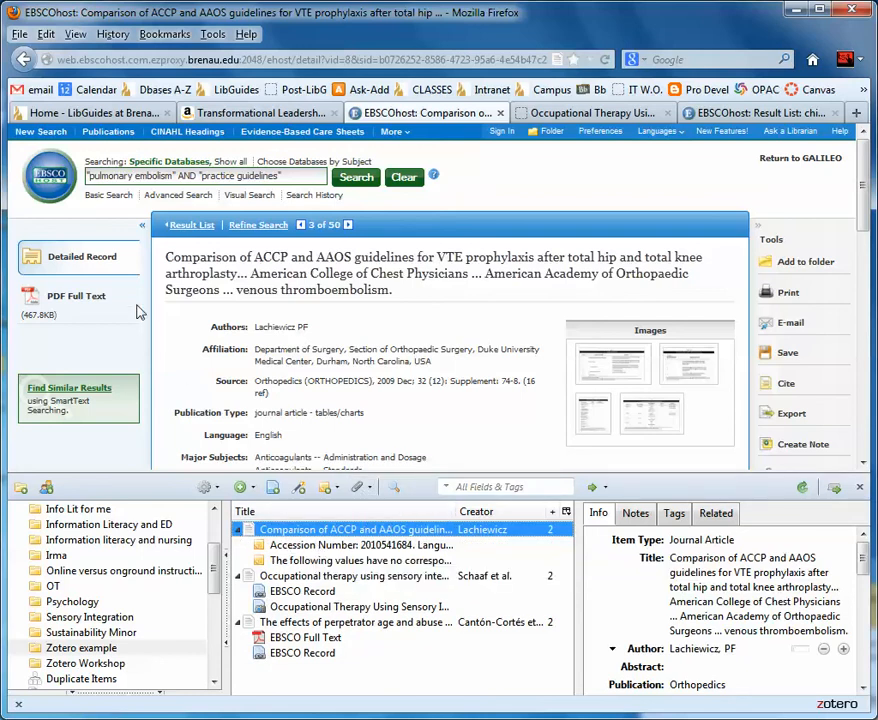
# Open the PDF full text of the ACCP and AAOS guidelines article and attach a snapshot of it to its Zotero entry.
pyautogui.click(93, 300)
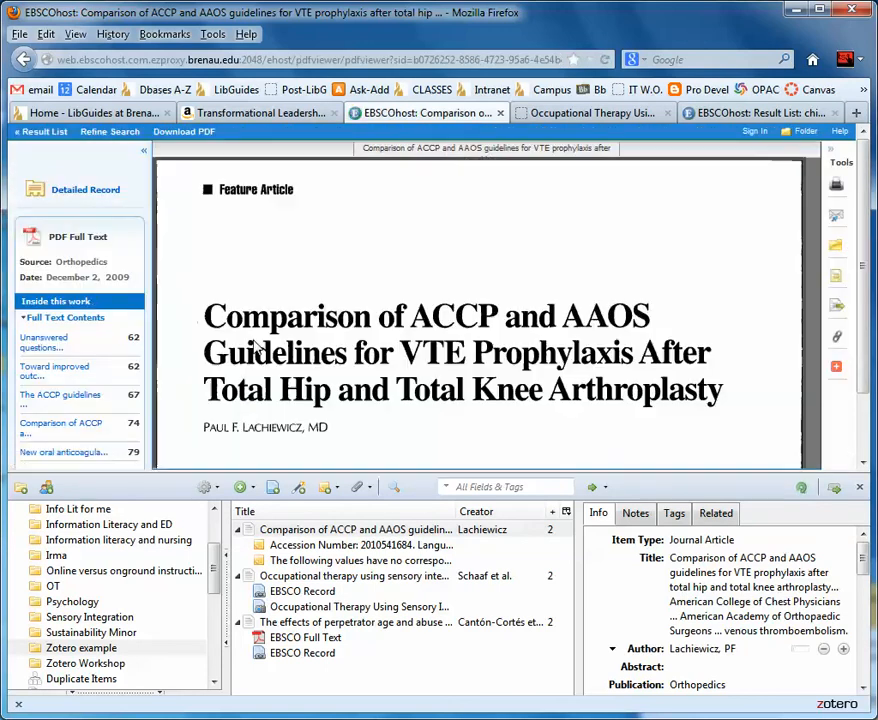
pyautogui.click(366, 489)
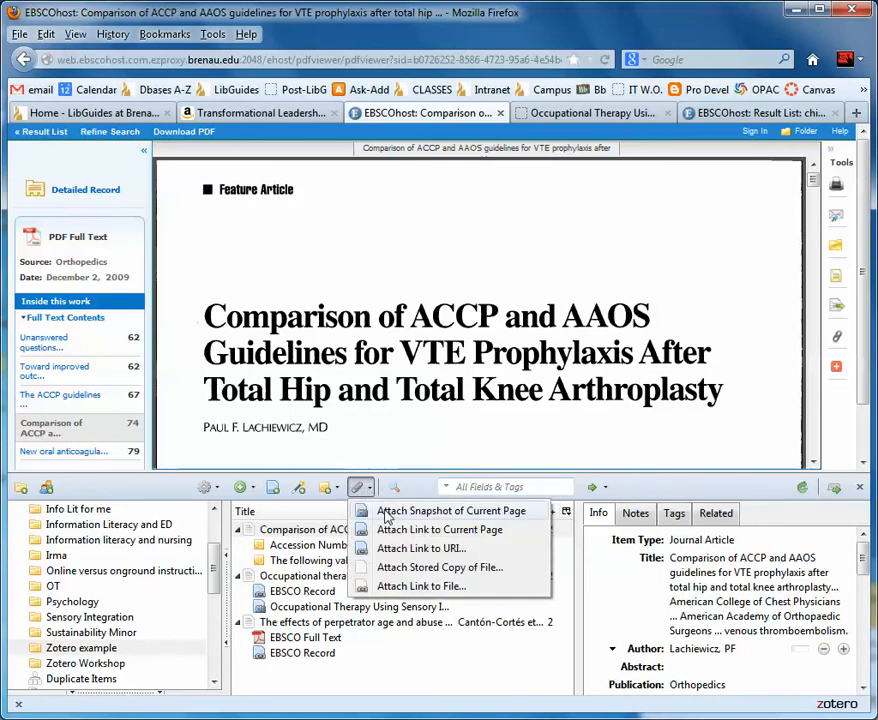
pyautogui.click(388, 512)
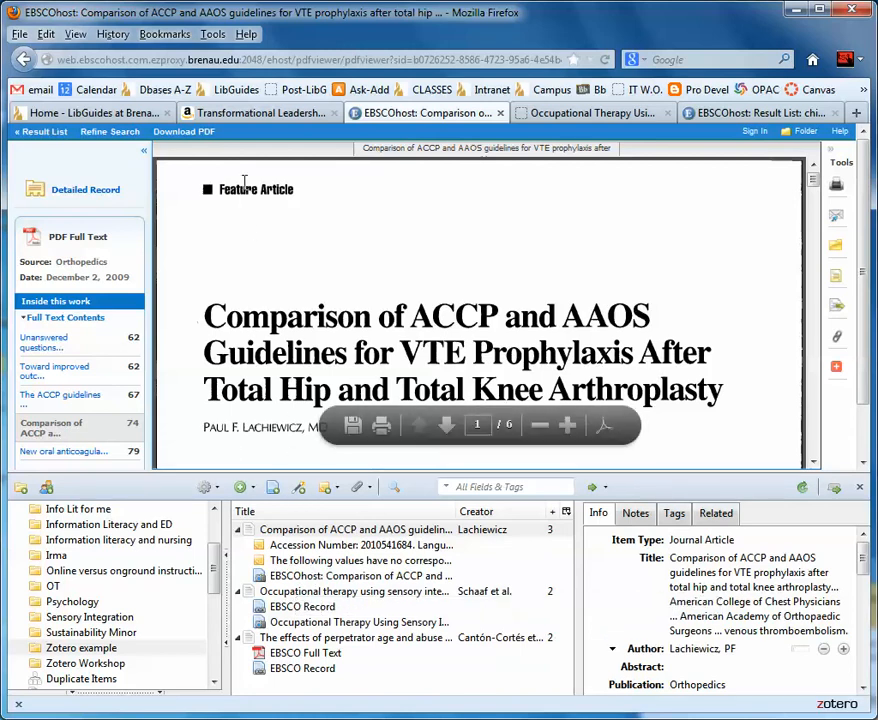
pyautogui.click(278, 116)
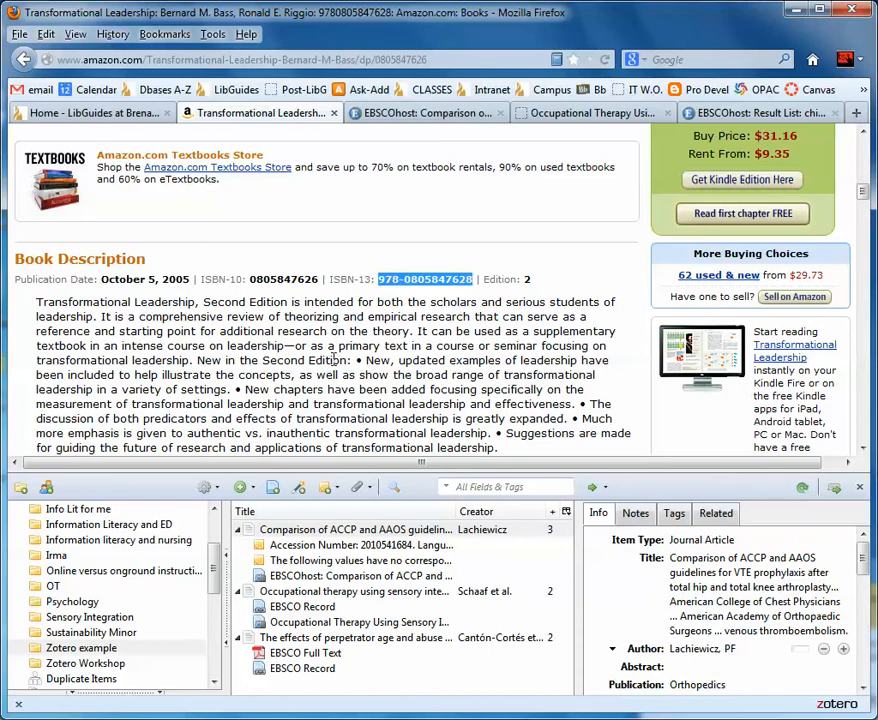
pyautogui.click(298, 491)
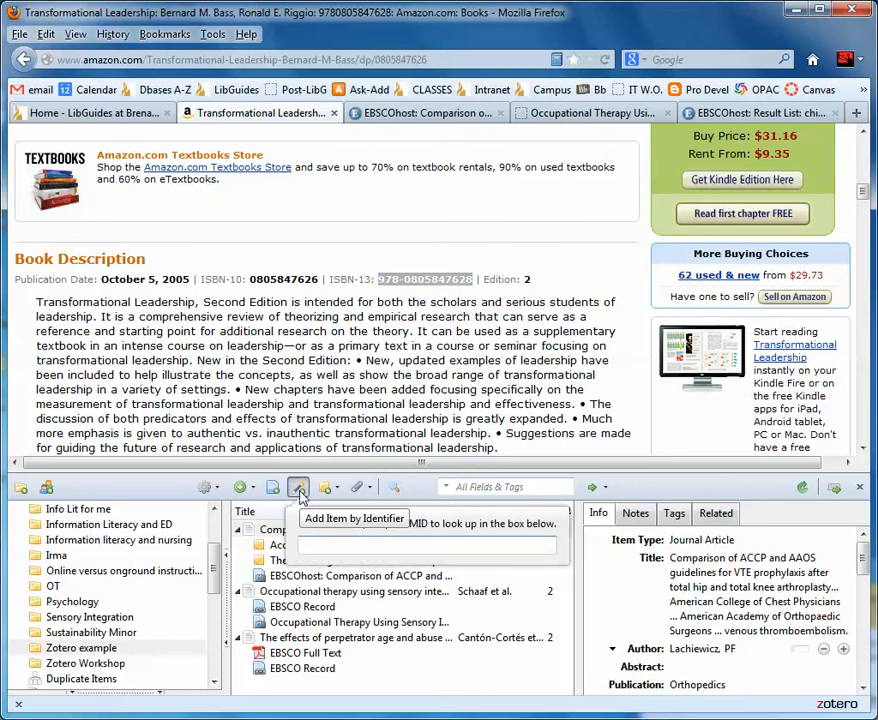
pyautogui.hotkey('ctrl', 'v')
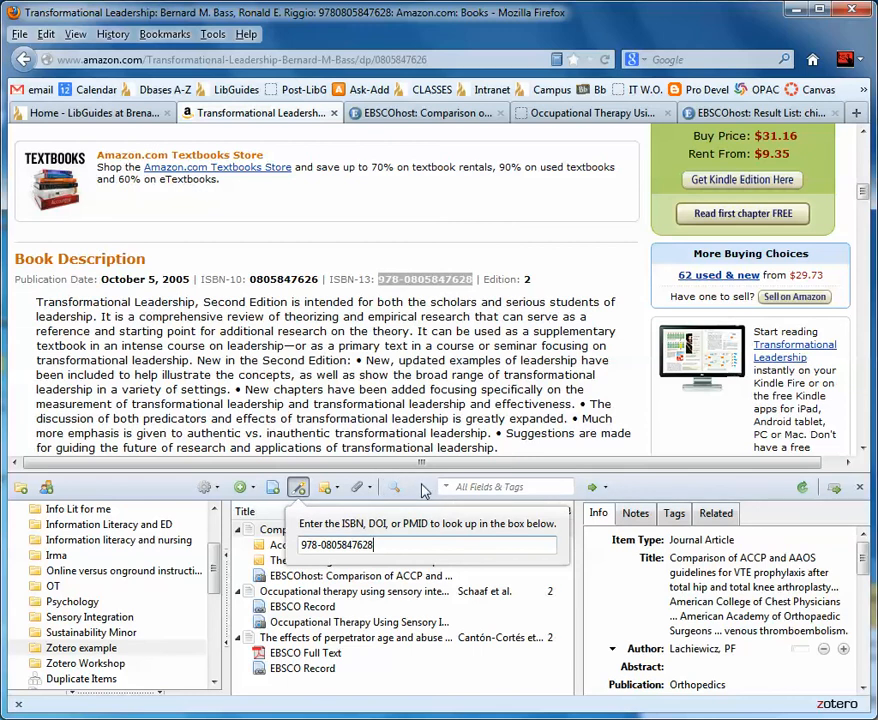
pyautogui.press('Return')
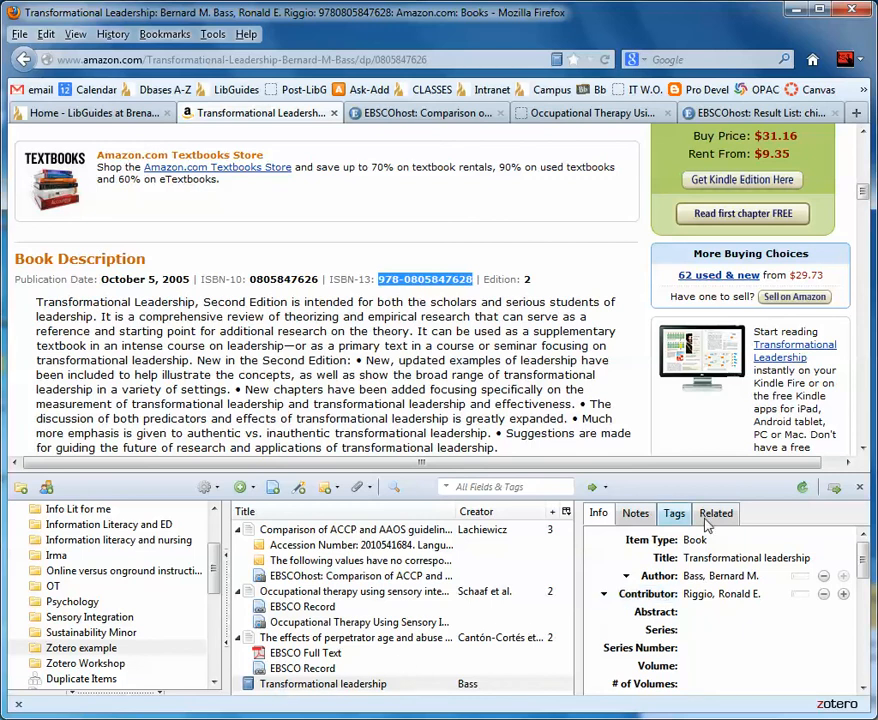
pyautogui.click(712, 596)
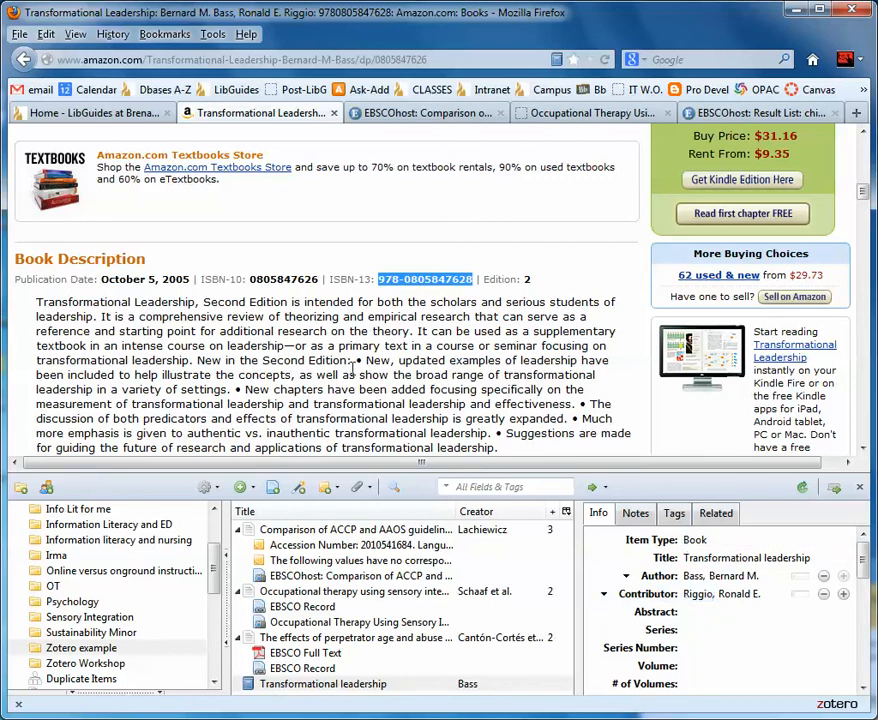
# Save the Brenau University LibGuides home page to the Zotero example collection as a web page item, and expand its entry.
pyautogui.click(133, 119)
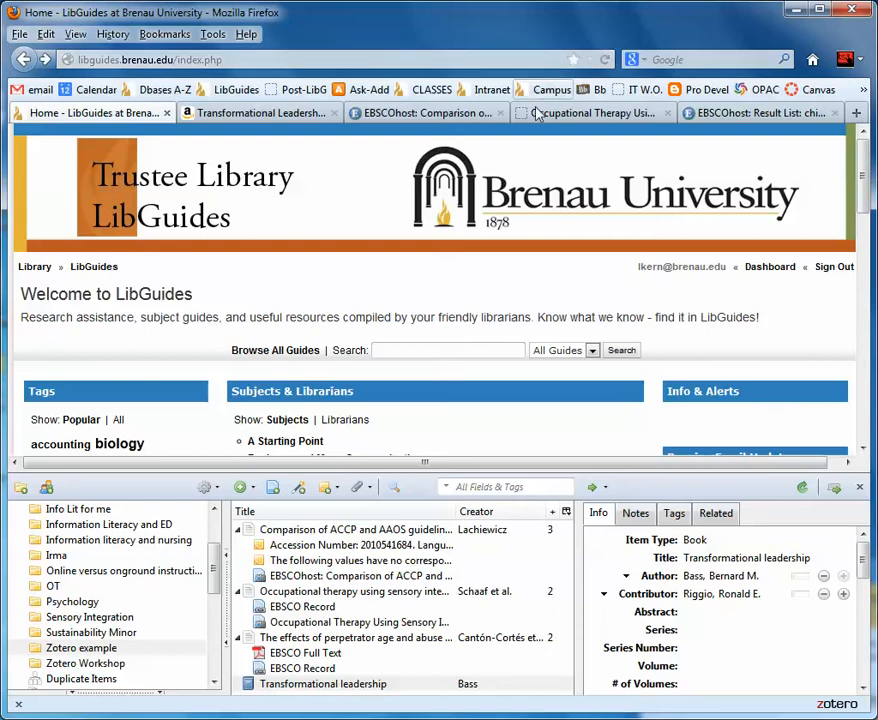
pyautogui.click(273, 489)
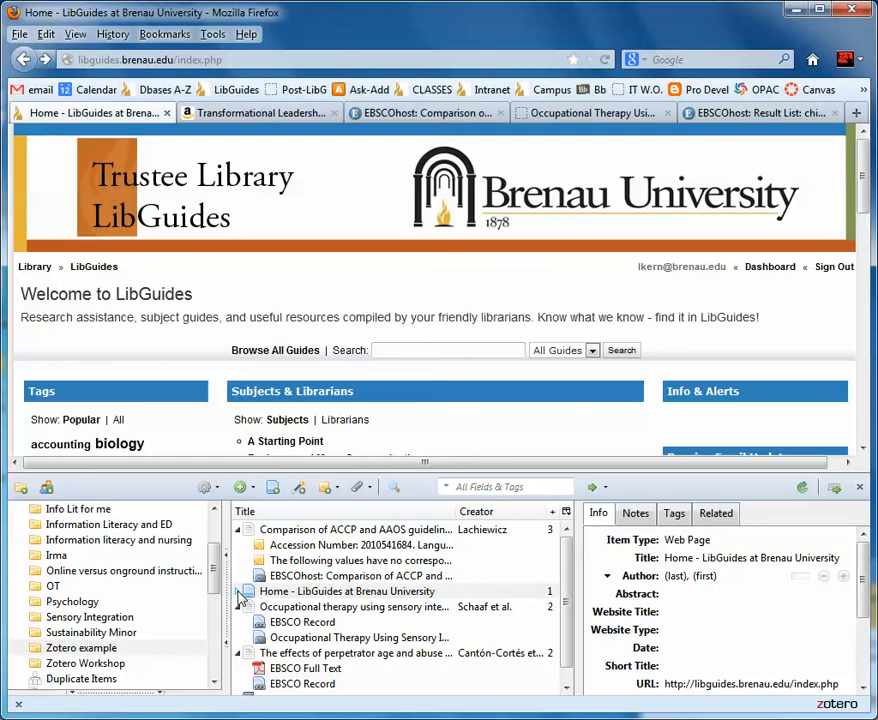
pyautogui.click(238, 592)
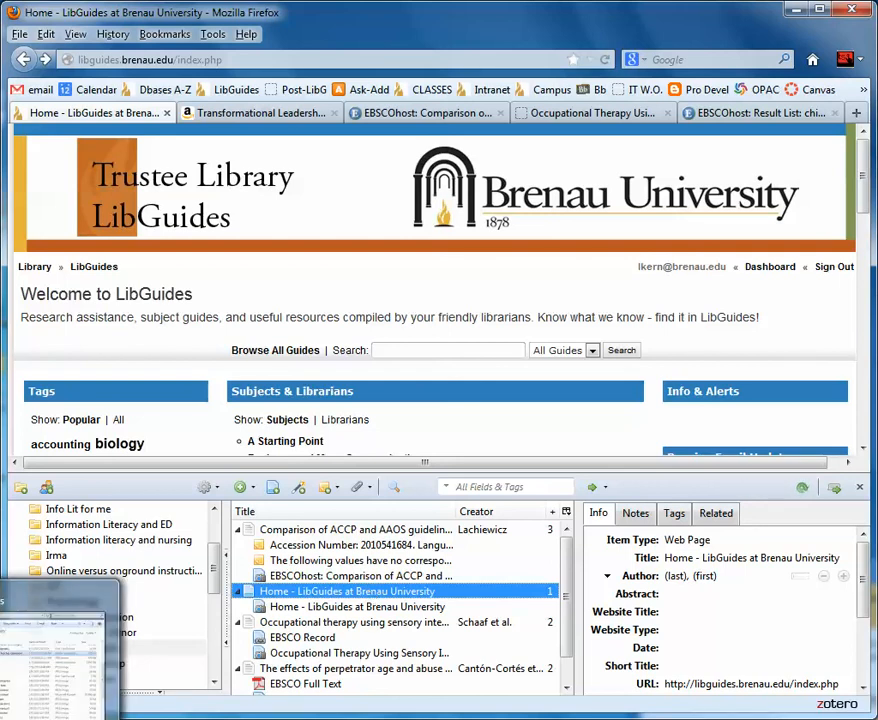
# Add the PDF "The Incredible Years Teacher Classroom Management" from the Documents library folder to the Zotero example collection, and return to the browser.
pyautogui.click(10, 719)
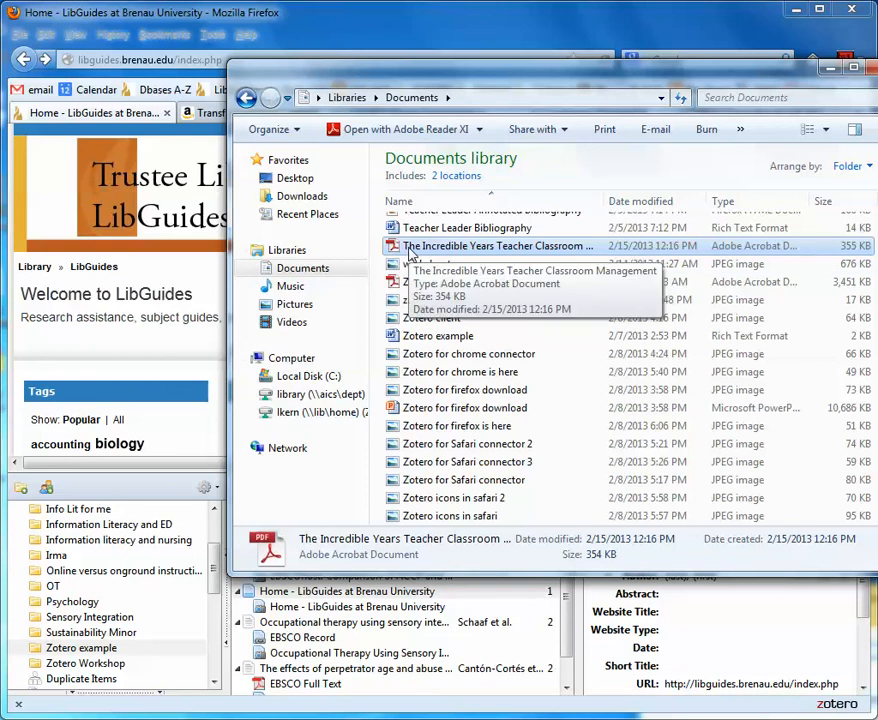
pyautogui.moveTo(410, 253); pyautogui.dragTo(479, 662)
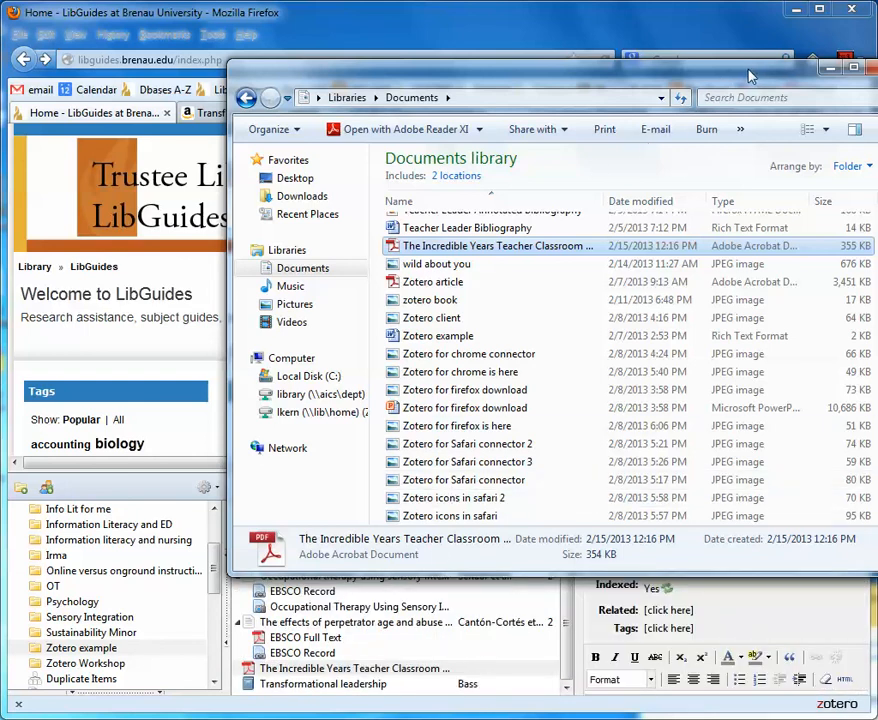
pyautogui.moveTo(733, 67); pyautogui.dragTo(627, 80)
pyautogui.click(692, 78)
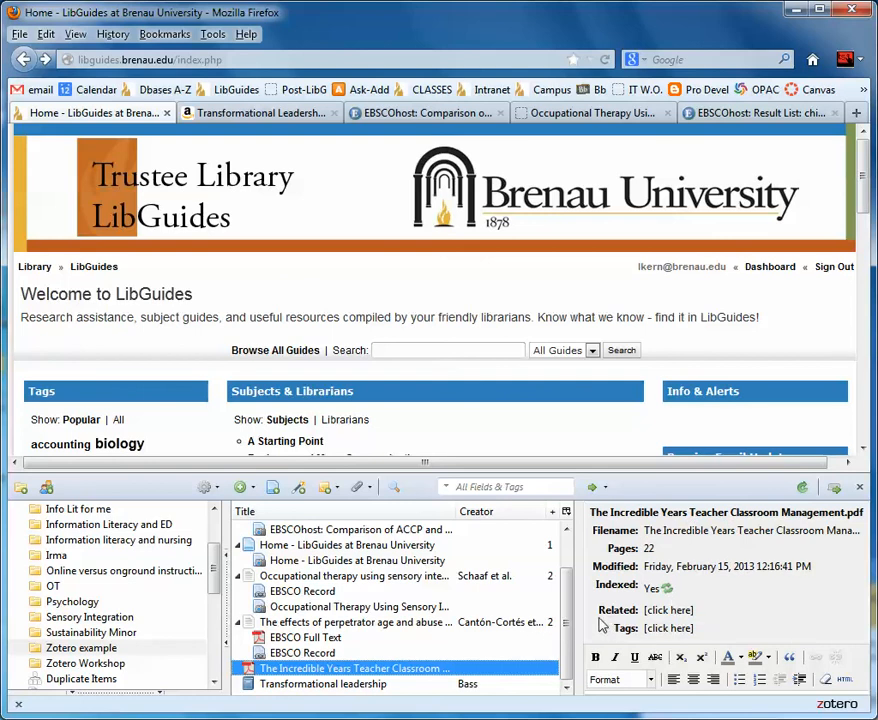
# Retrieve the metadata for the Incredible Years Teacher Classroom Management PDF in Zotero, and dismiss the progress window.
pyautogui.rightClick(379, 676)
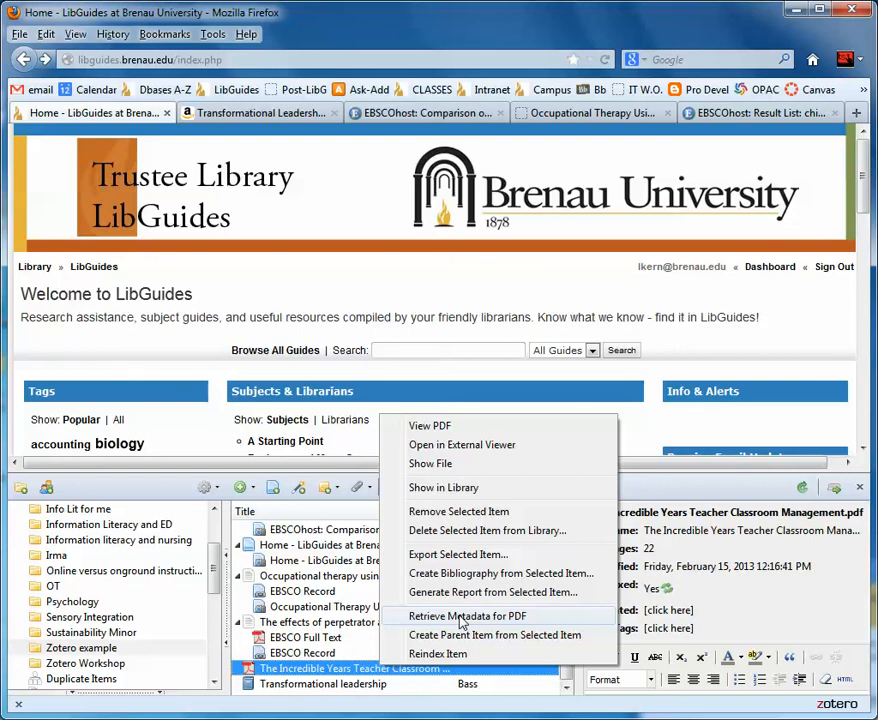
pyautogui.click(462, 618)
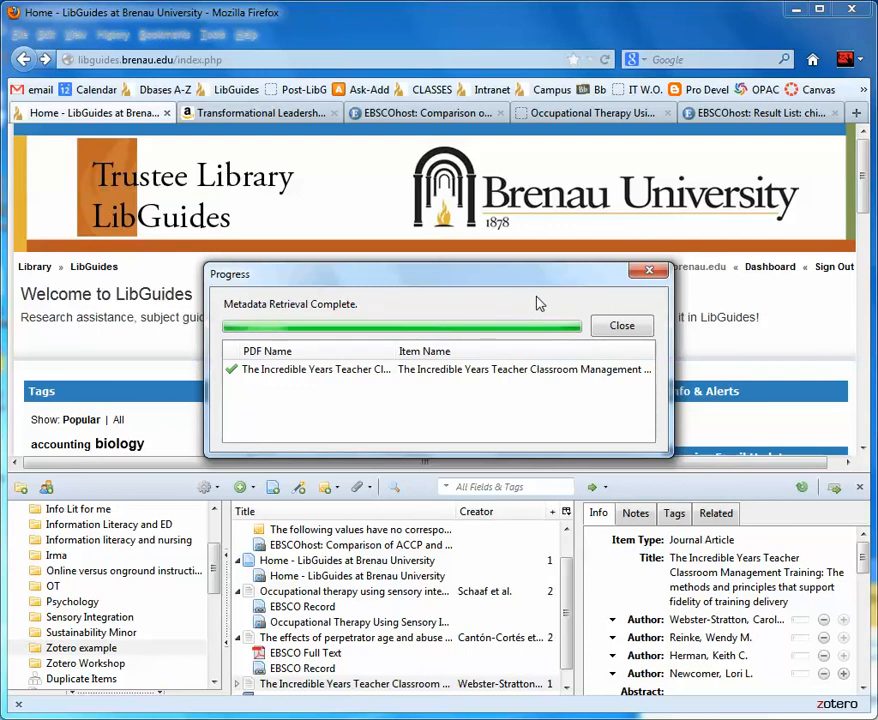
pyautogui.click(628, 327)
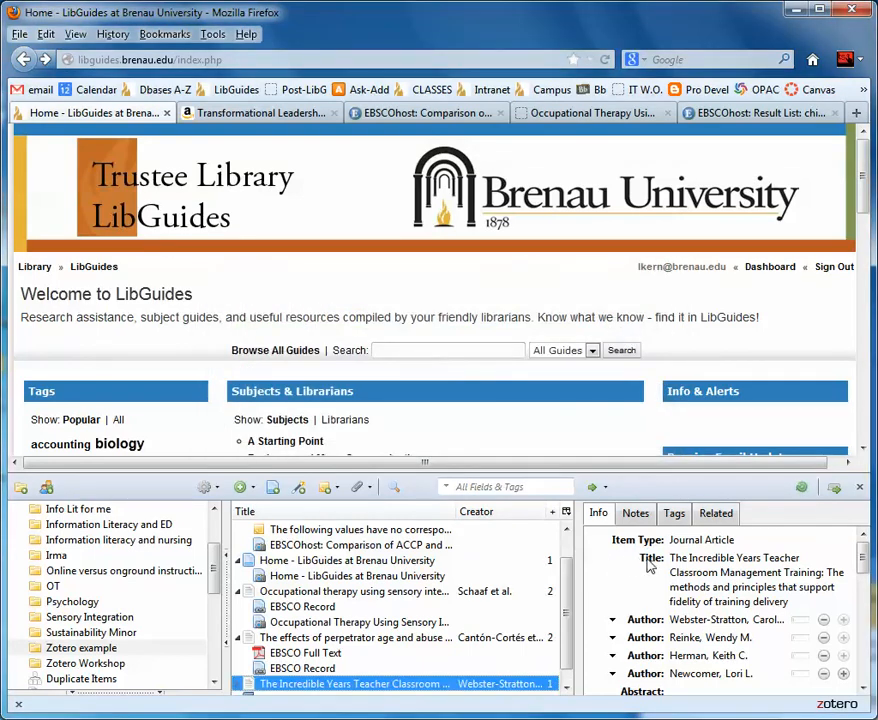